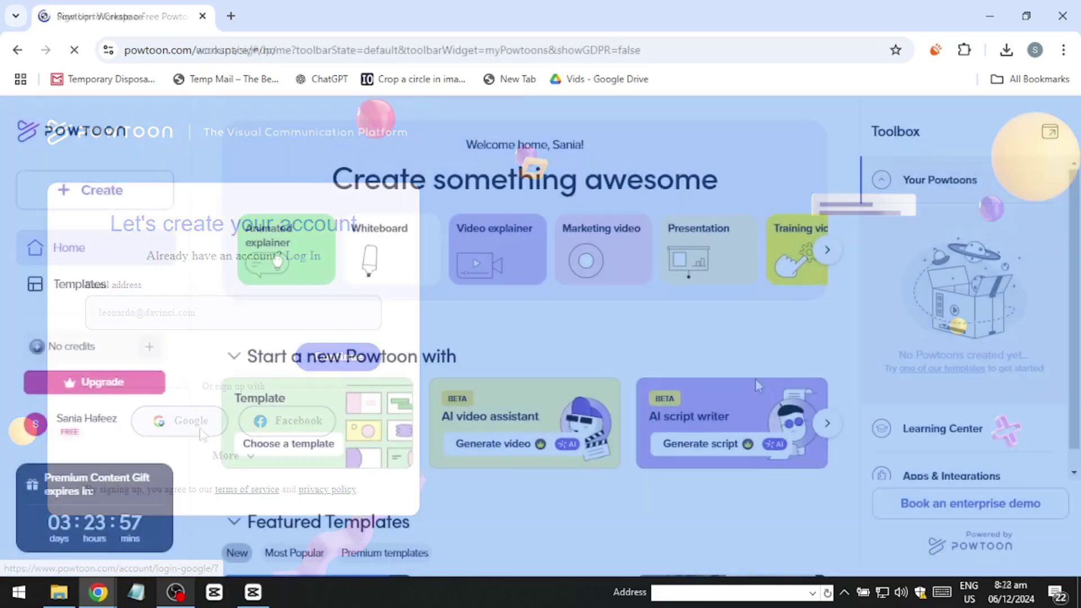
Look through the workspace home page, its creation options, toolbox and featured templates
scroll(350, 220, down, 7)
scroll(352, 220, up, 7)
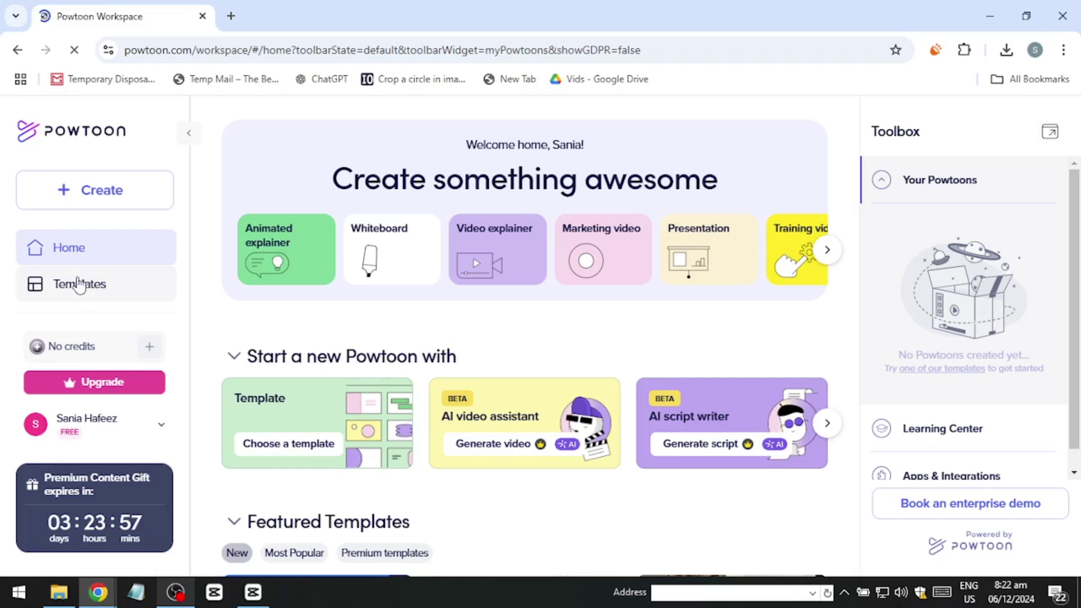
scroll(75, 315, down, 3)
scroll(76, 304, up, 3)
scroll(93, 290, down, 3)
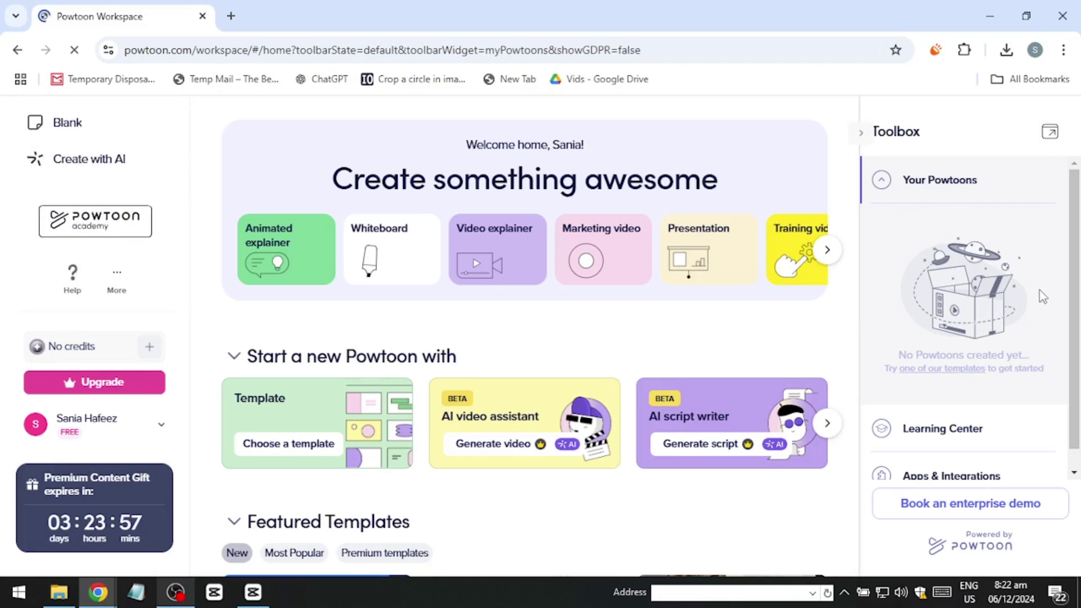
scroll(929, 428, down, 1)
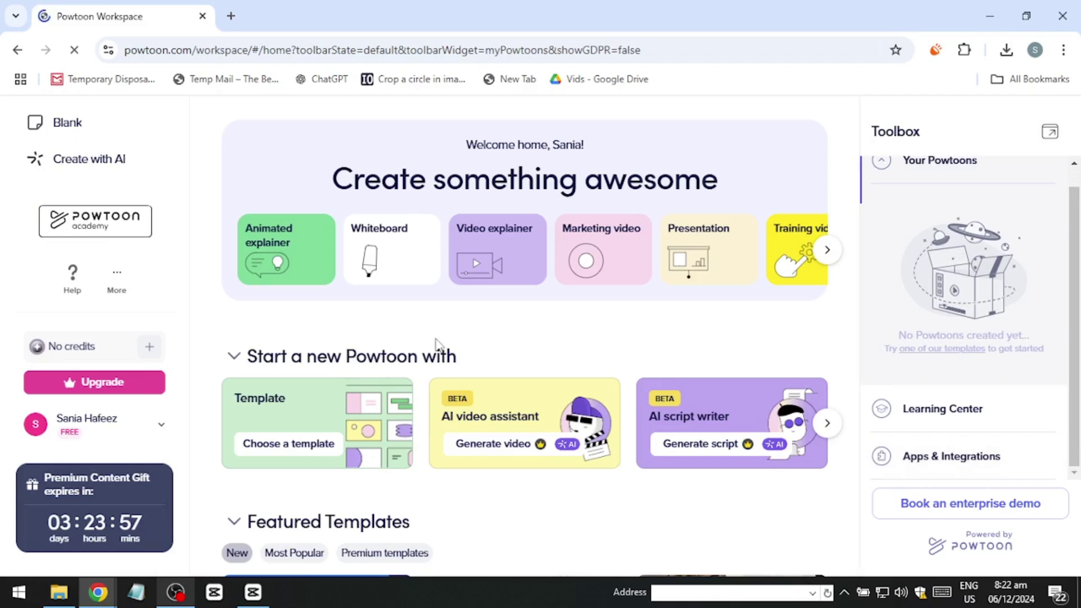
scroll(495, 394, down, 3)
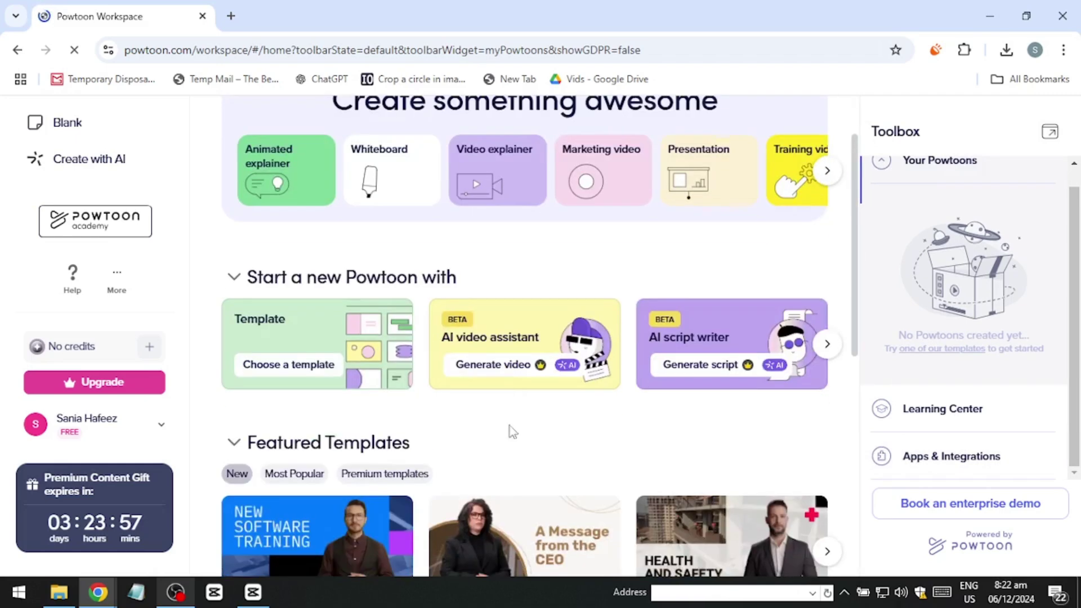
scroll(479, 388, up, 1)
scroll(338, 394, down, 3)
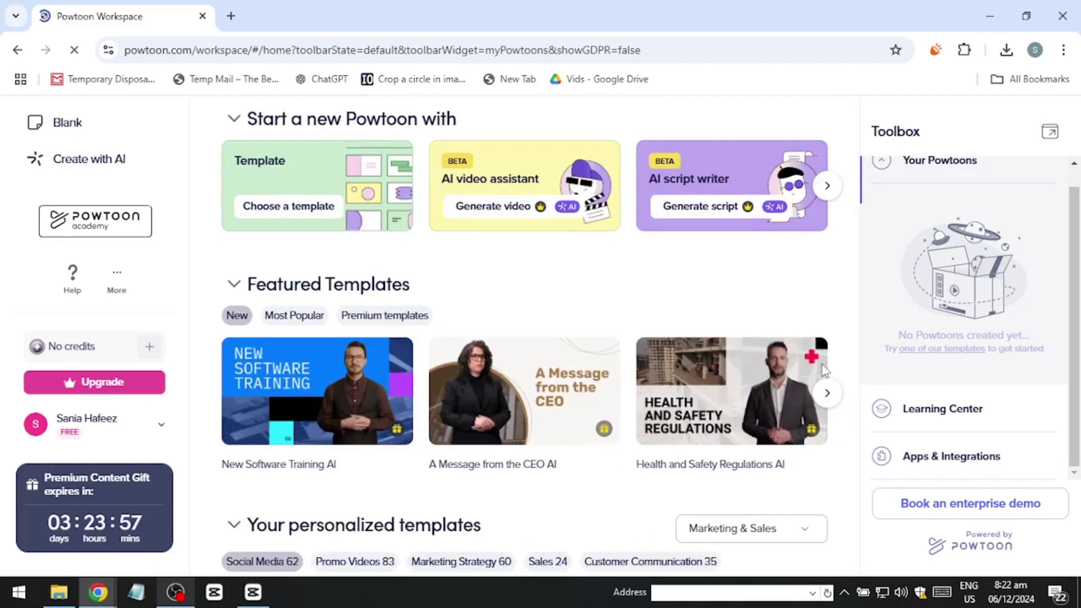
click(827, 393)
click(828, 393)
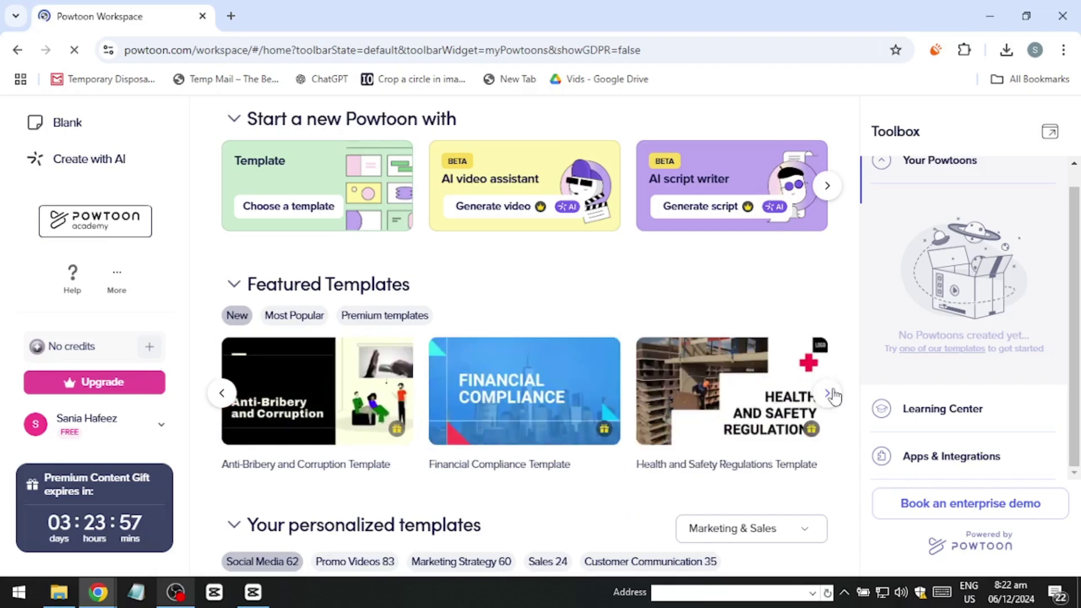
scroll(830, 394, down, 1)
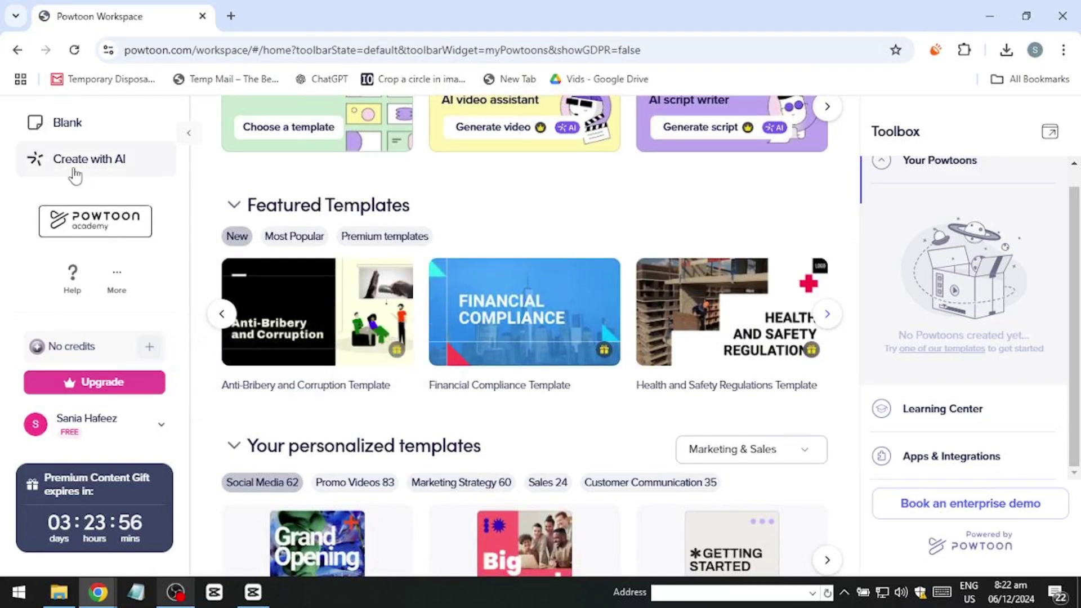
Open the Animated explainer creation page and look through its creation tools and templates
click(79, 186)
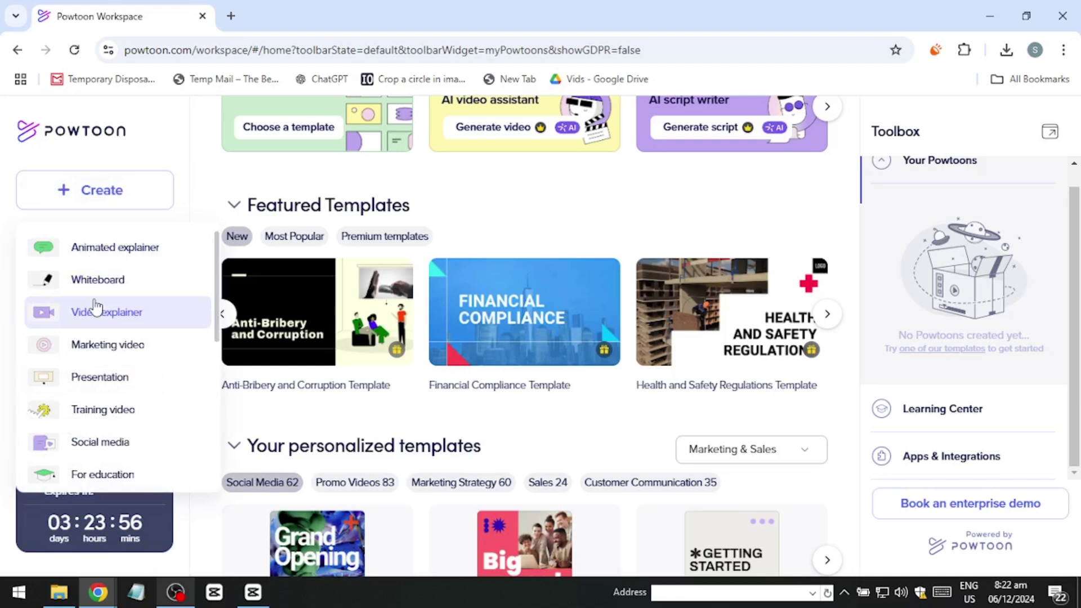
click(104, 251)
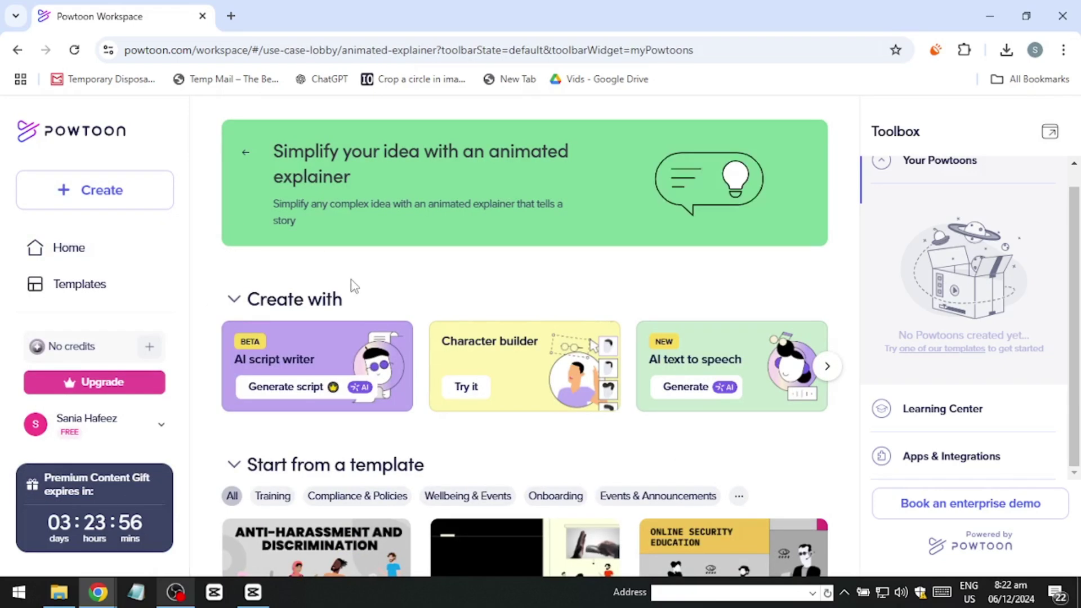
scroll(371, 358, down, 7)
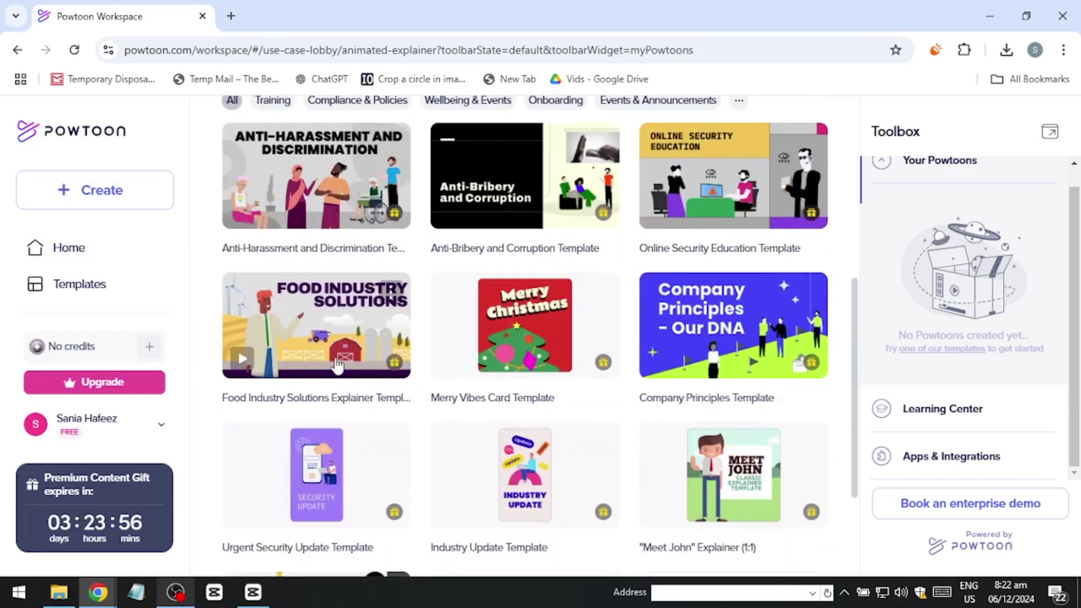
scroll(351, 359, up, 4)
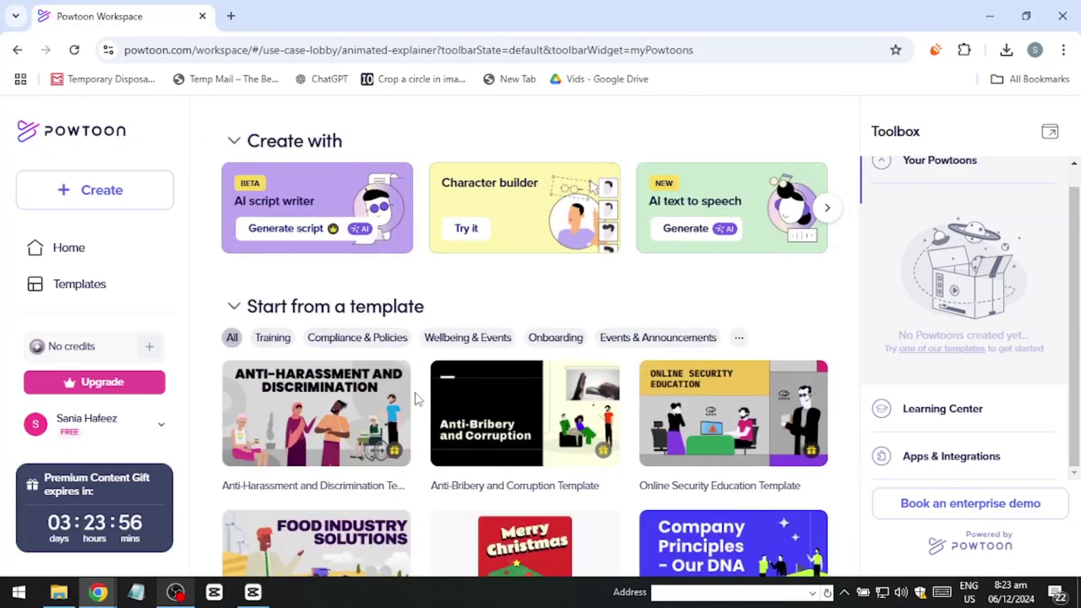
scroll(578, 270, up, 3)
scroll(648, 366, down, 1)
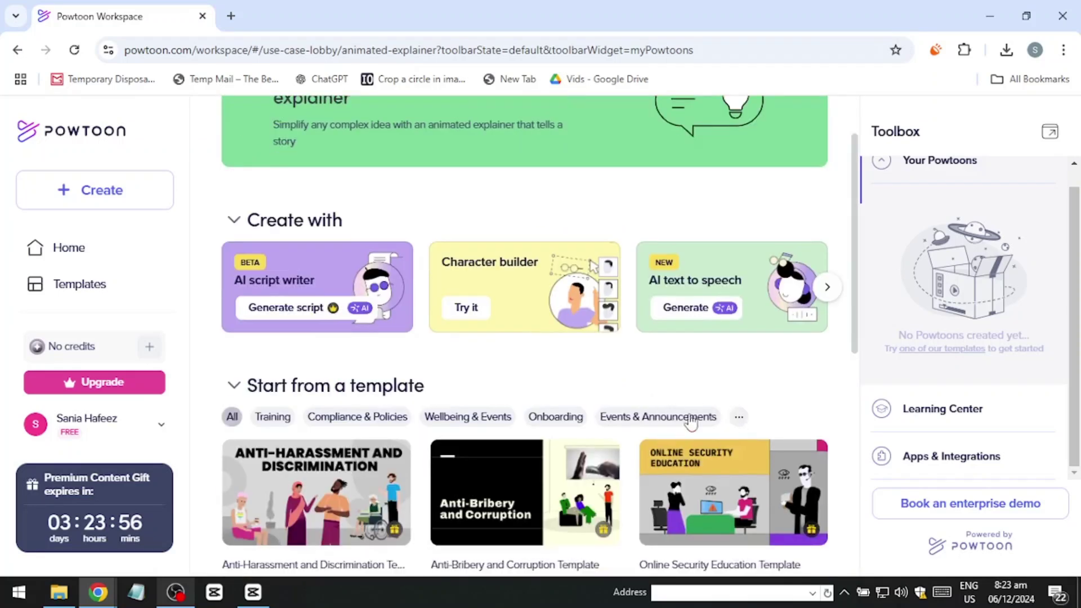
Browse the explainer templates by category: Training, Compliance & Policies, Wellbeing & Events, Onboarding, and Events & Announcements
click(739, 417)
click(281, 416)
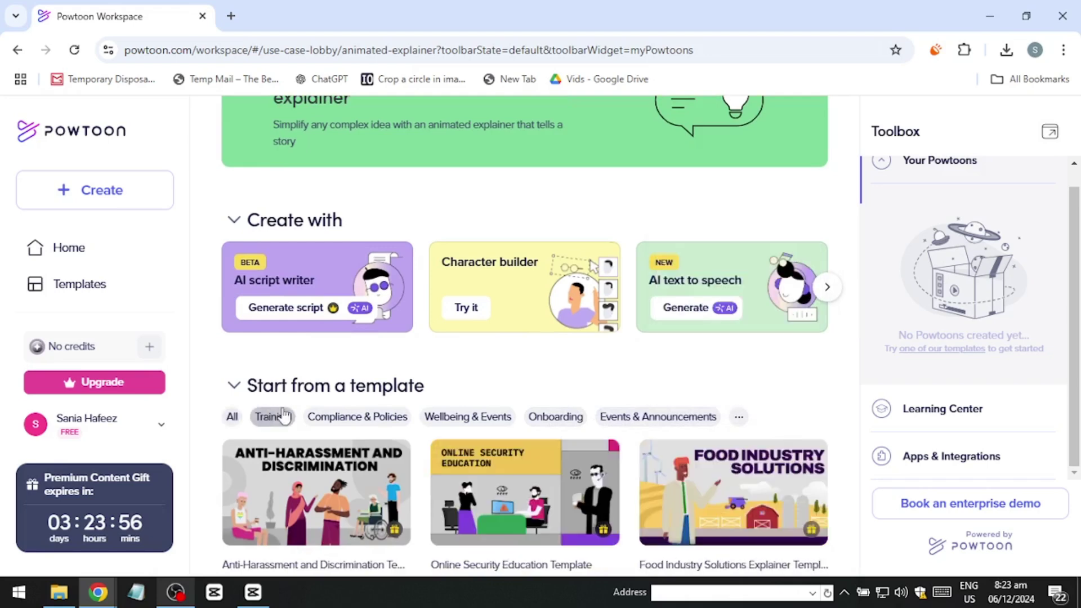
click(345, 420)
click(458, 419)
scroll(563, 338, down, 3)
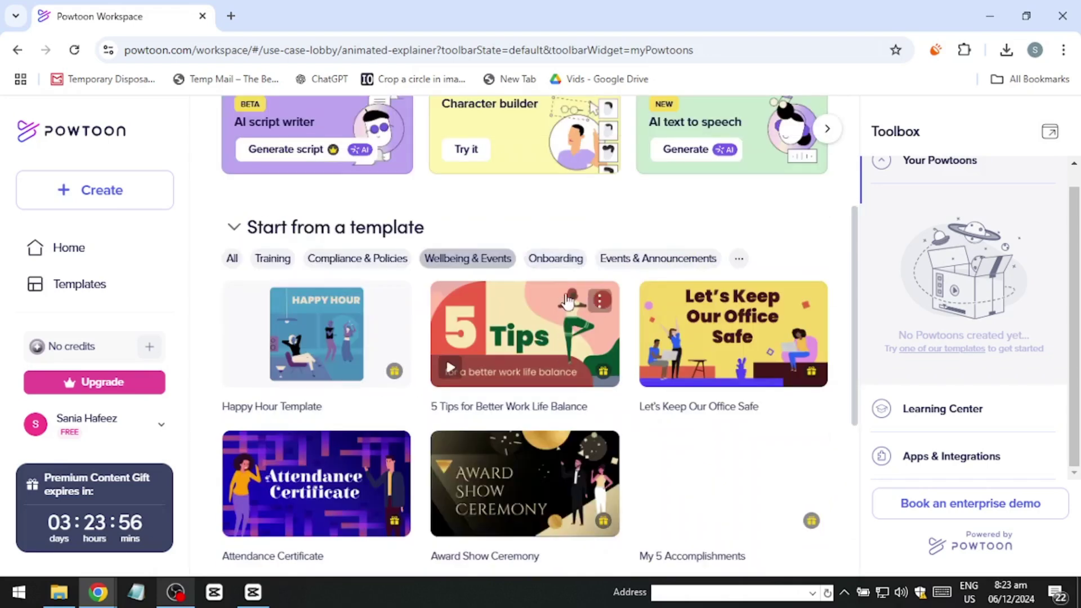
click(560, 262)
click(653, 262)
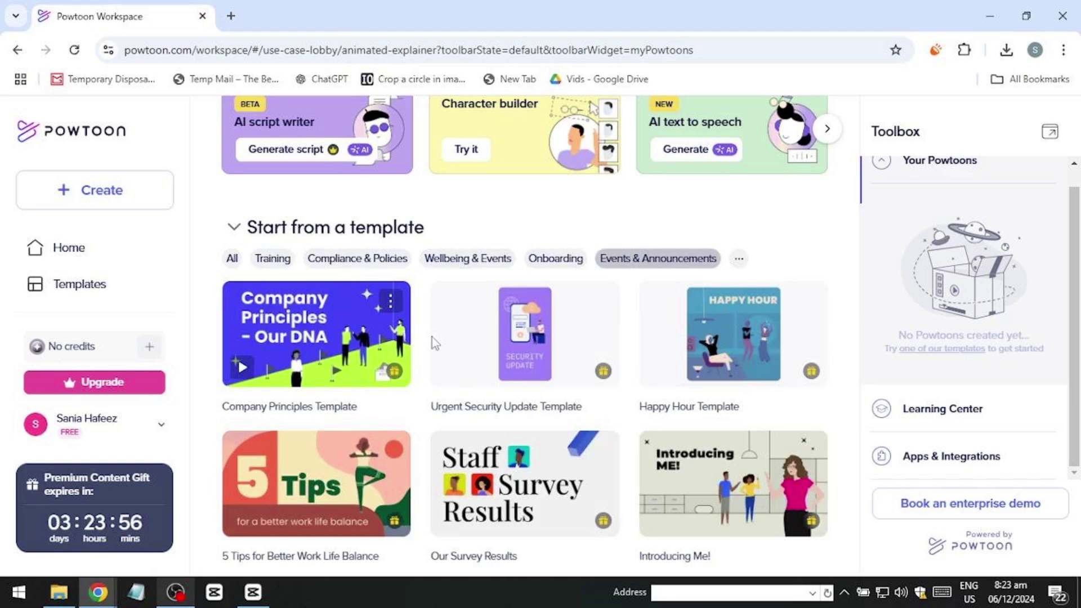
scroll(431, 336, up, 5)
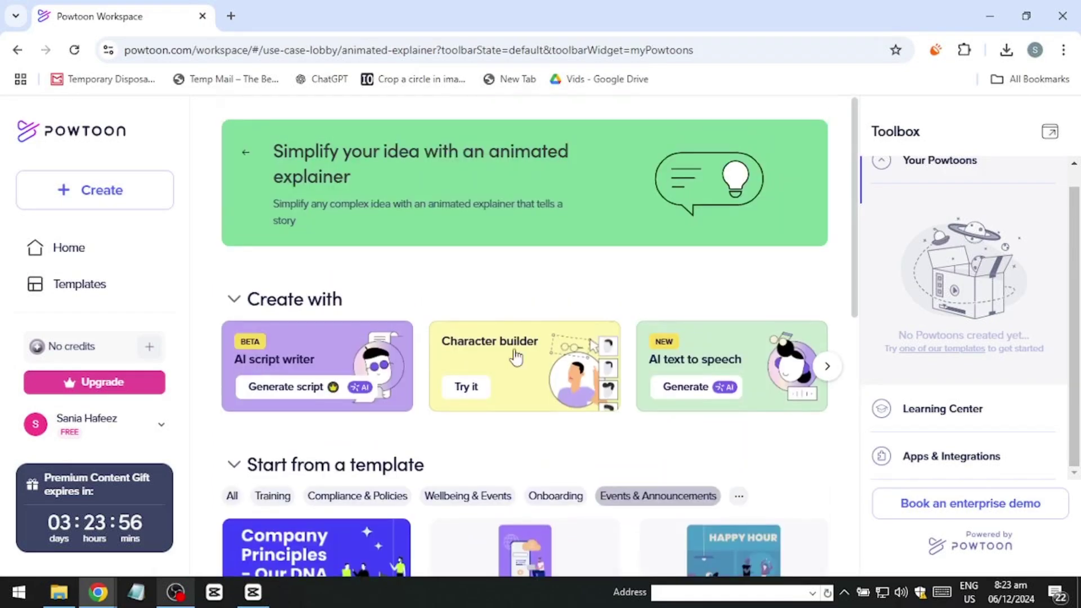
Collapse and re-expand the template section, and browse the full list of templates
click(232, 466)
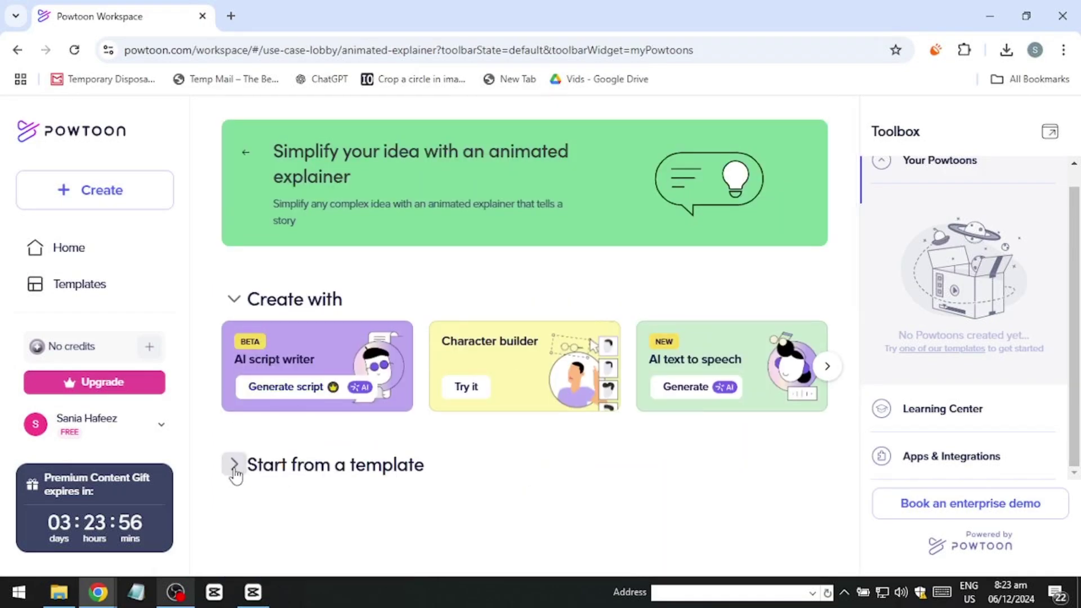
scroll(235, 476, down, 1)
click(233, 442)
scroll(680, 468, down, 6)
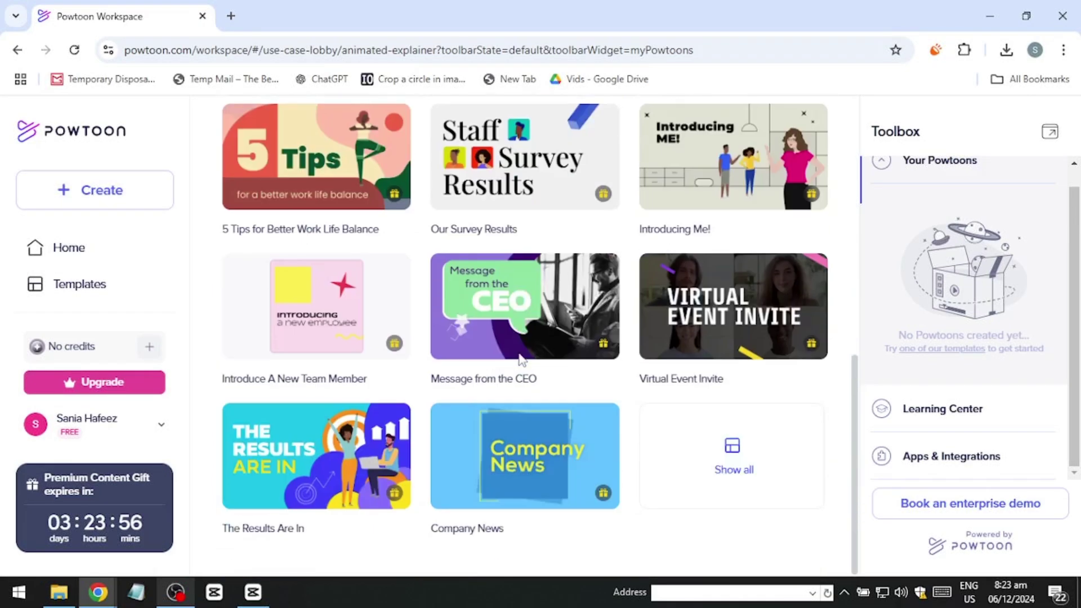
click(680, 467)
scroll(680, 467, down, 4)
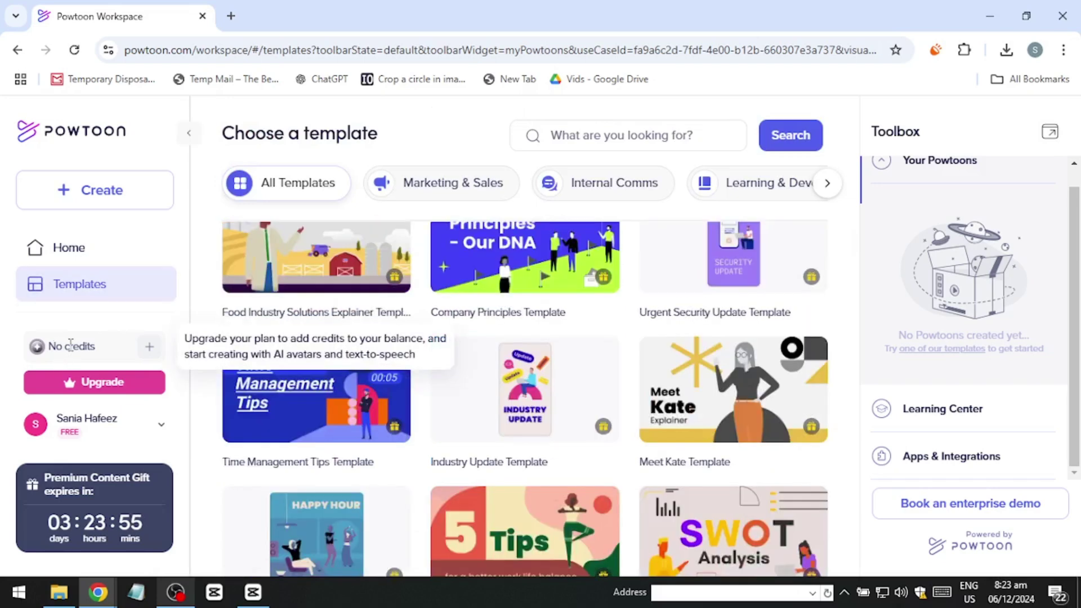
Start a new blank video in the 16:9 Horizontal format and dismiss the look chooser
scroll(96, 254, down, 3)
click(68, 122)
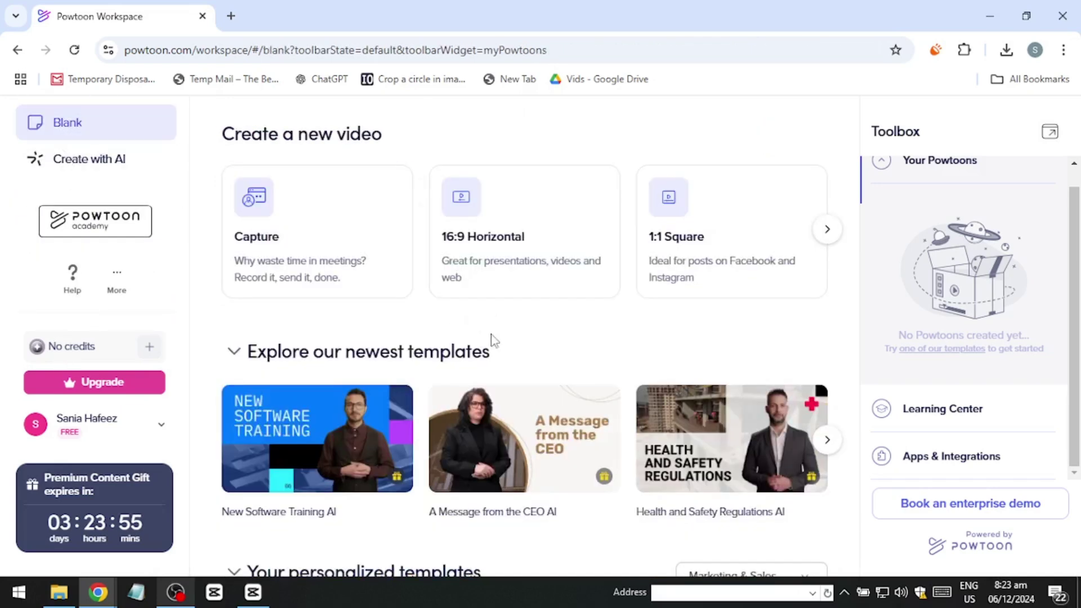
click(827, 229)
click(222, 229)
click(826, 232)
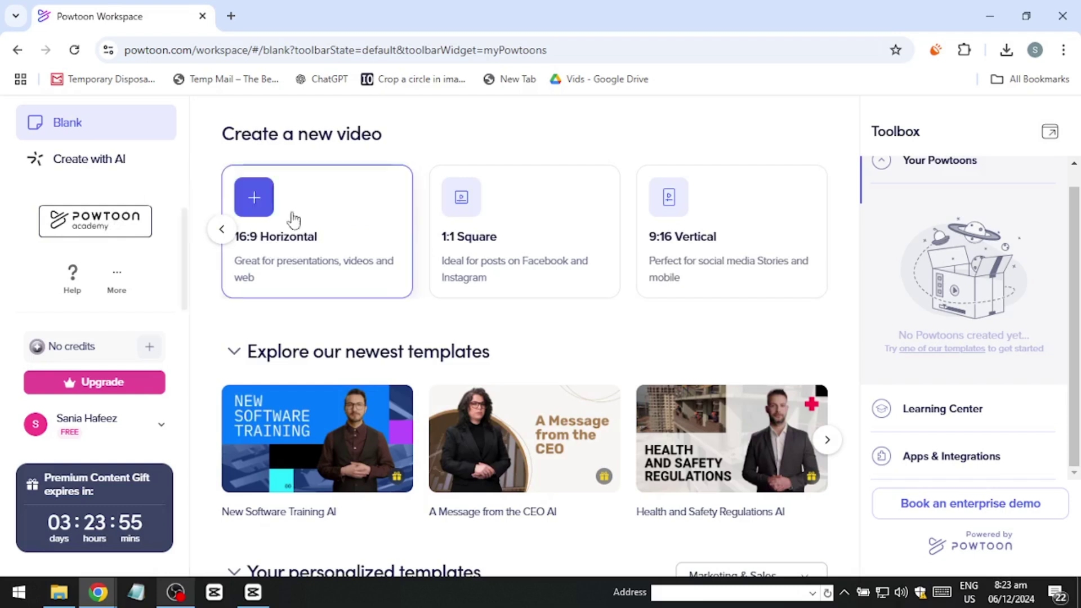
click(221, 232)
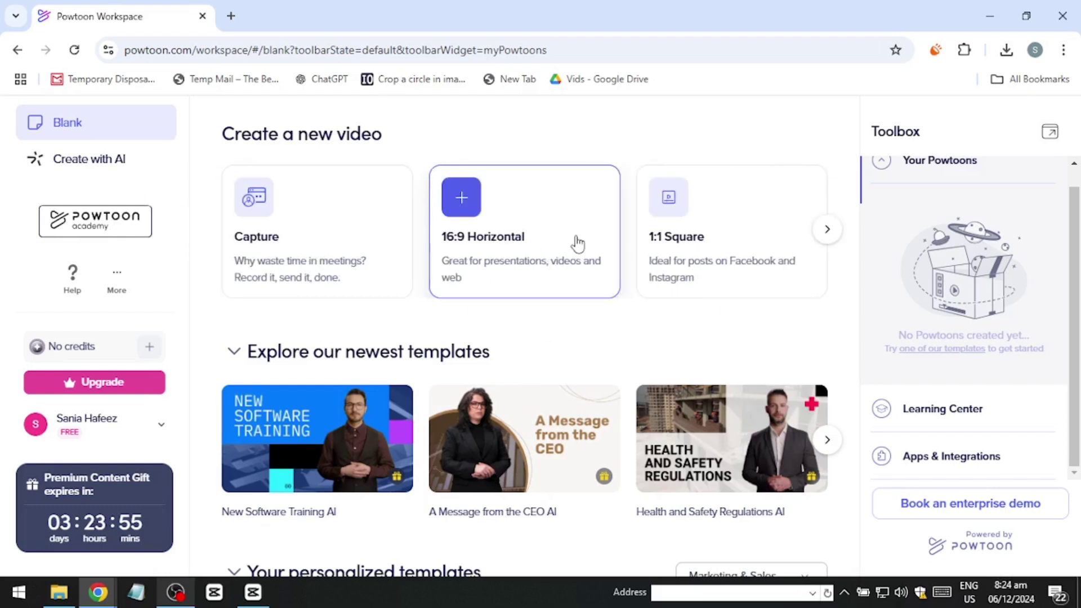
click(504, 212)
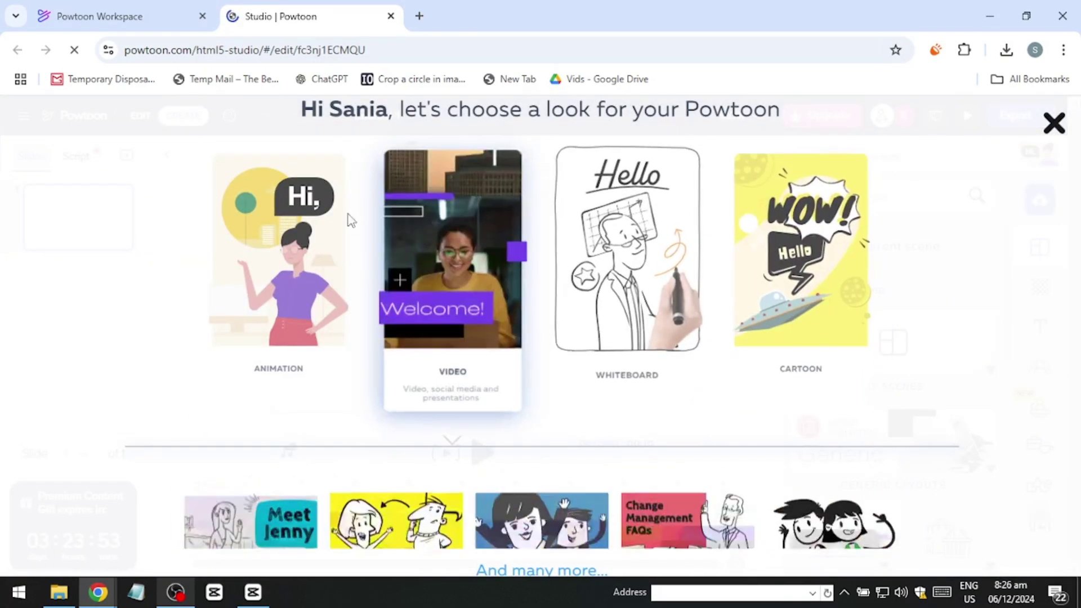
click(1054, 122)
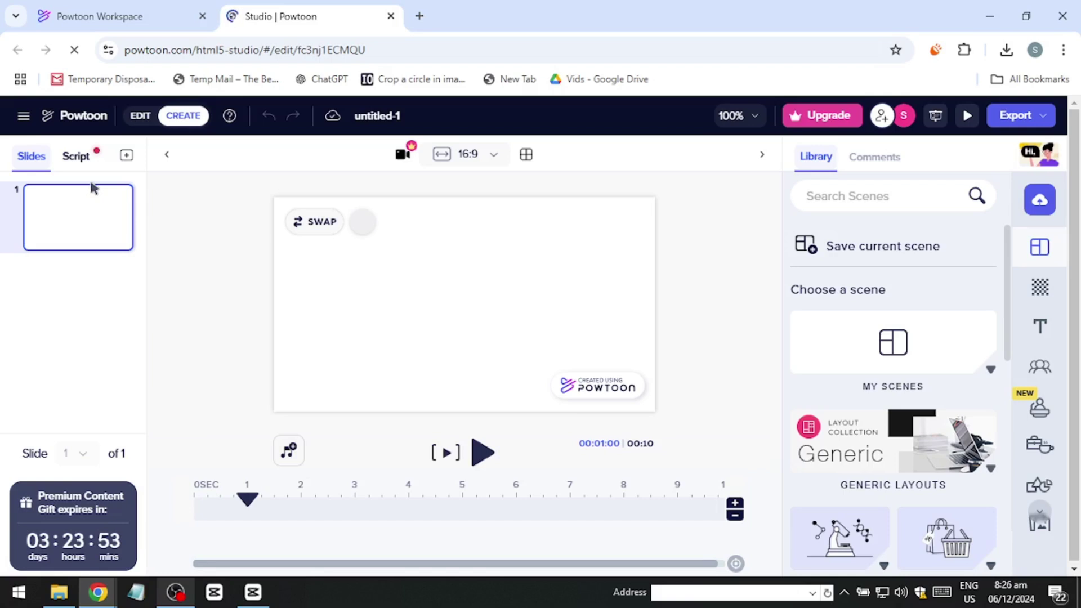
Add a second blank slide and turn on the canvas grid
click(126, 155)
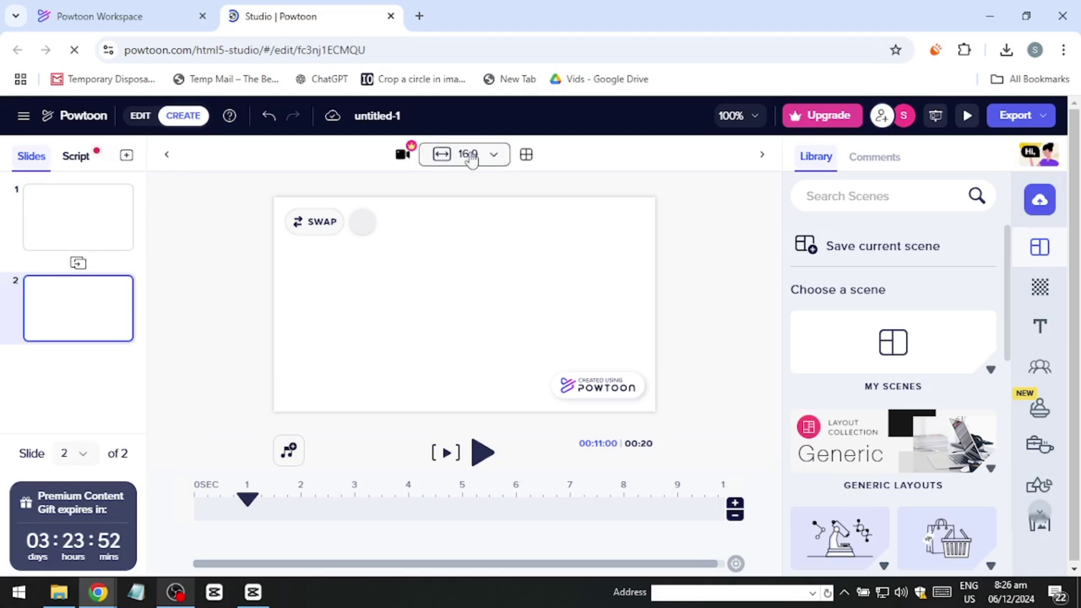
click(527, 154)
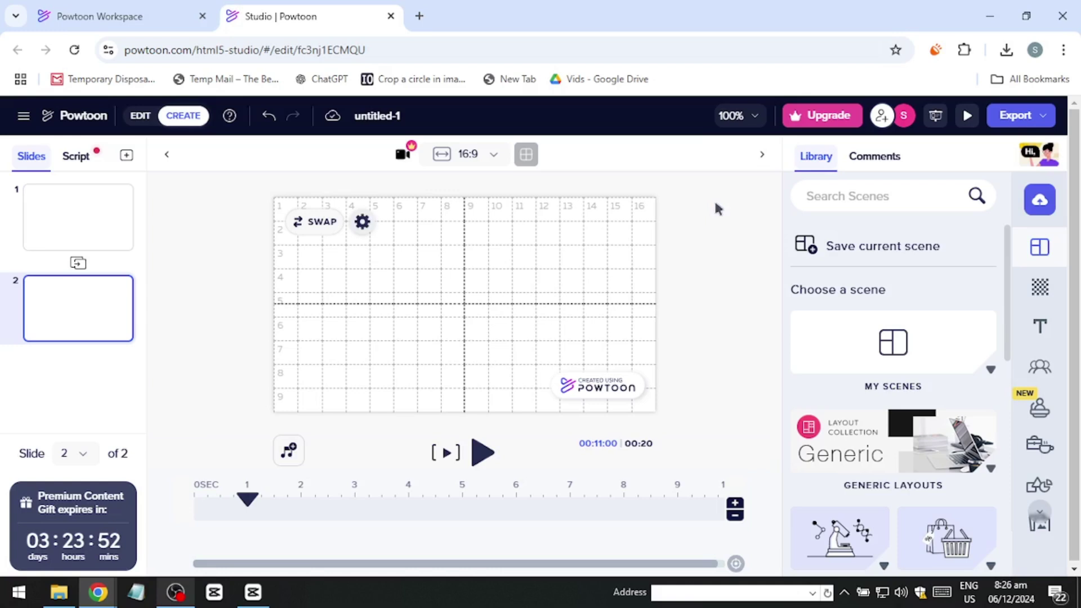
Try out the aspect ratio options for the video, keeping 16:9
click(445, 153)
click(471, 221)
click(470, 154)
click(473, 261)
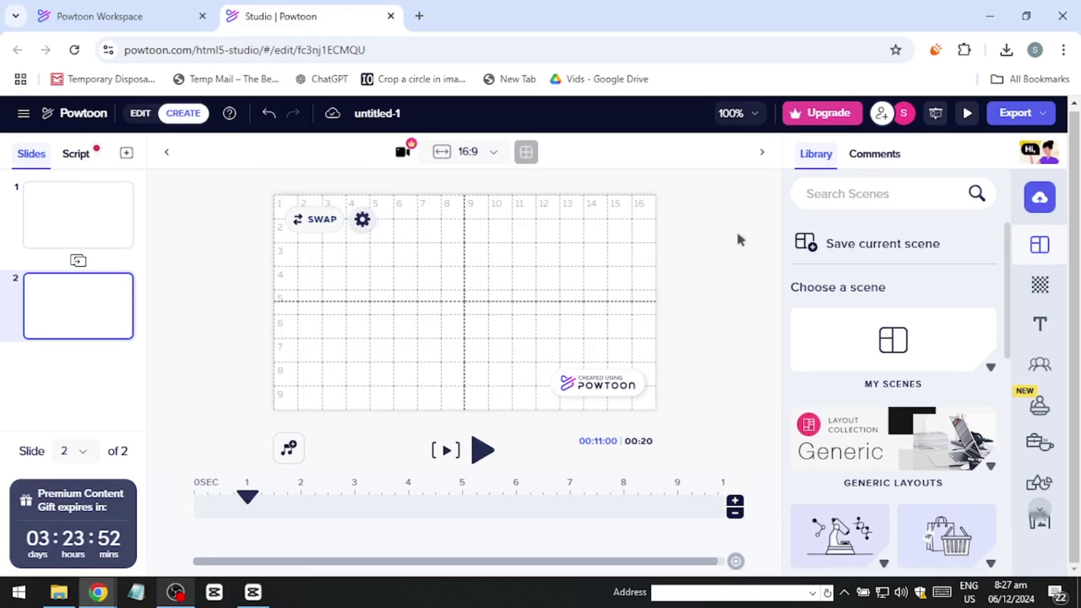
Look through the scene categories in the library and check the project's comments
scroll(945, 364, down, 4)
scroll(941, 356, down, 2)
scroll(943, 360, up, 10)
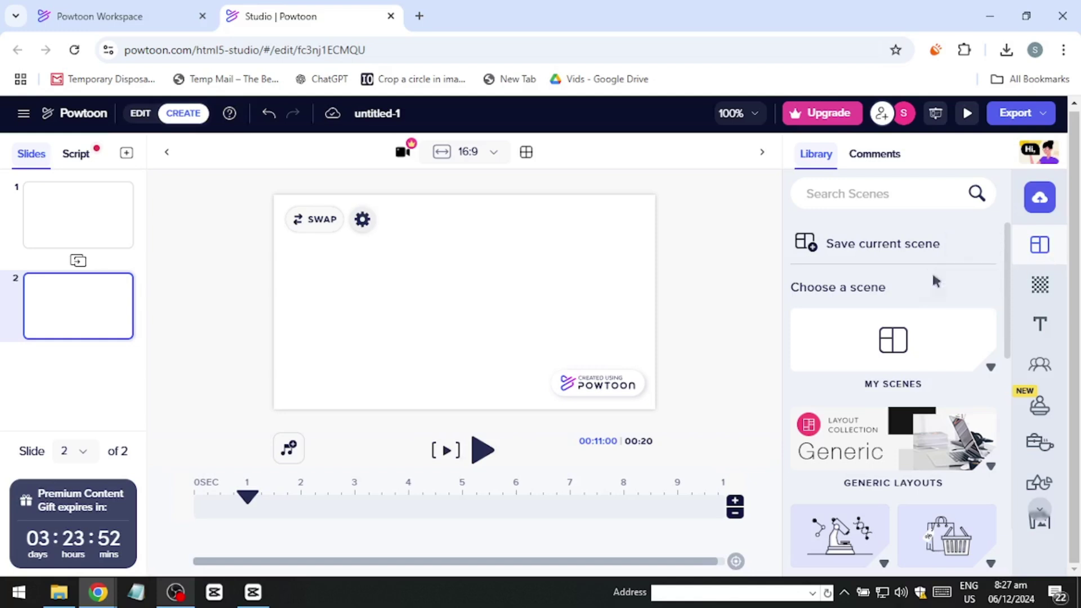
scroll(930, 268, up, 1)
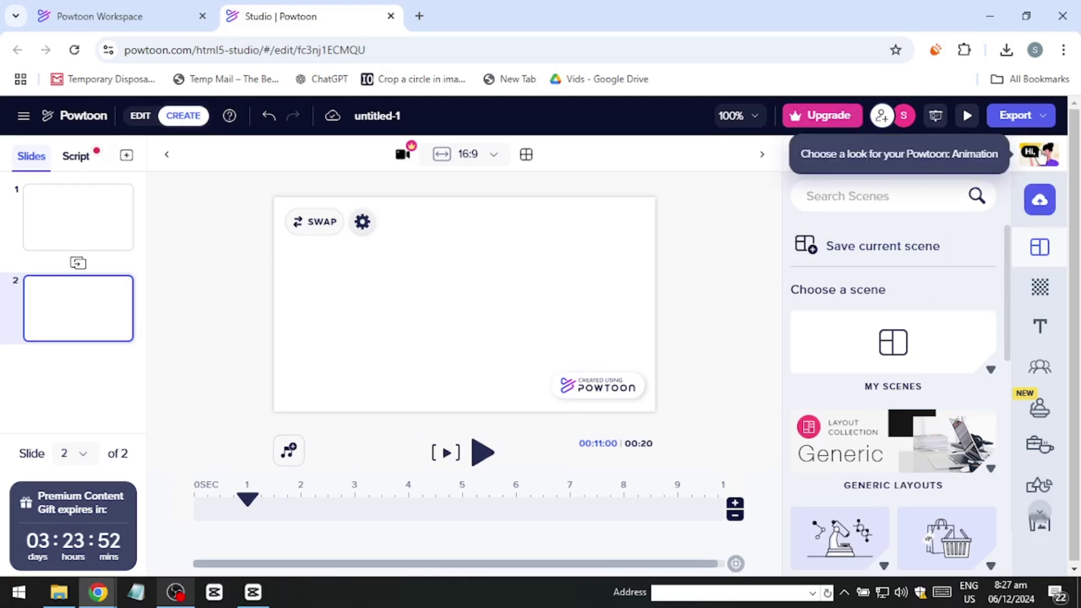
click(874, 157)
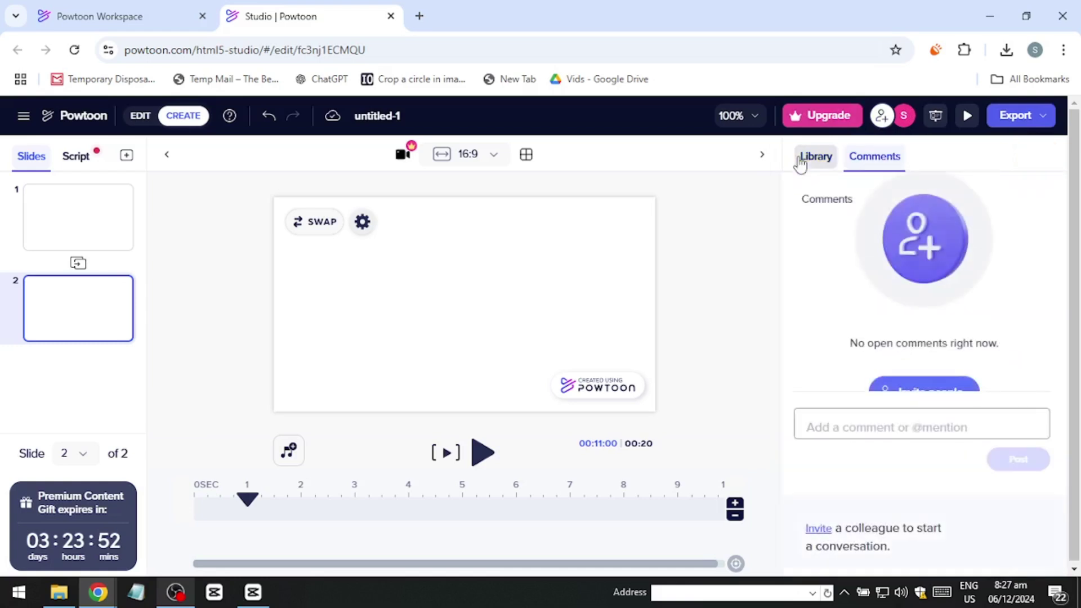
click(800, 164)
scroll(921, 397, down, 5)
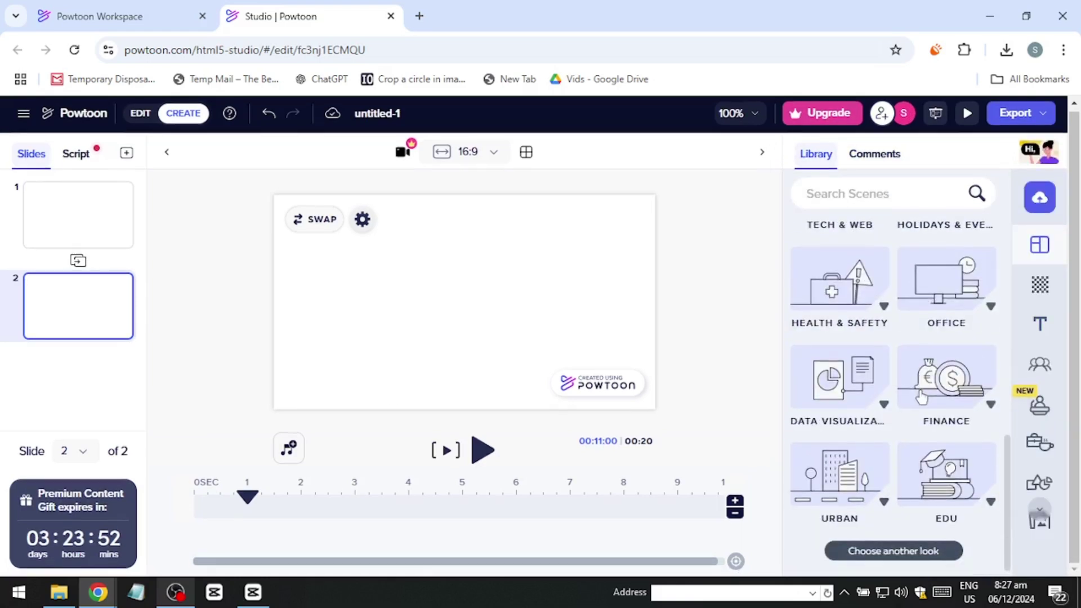
scroll(989, 362, up, 5)
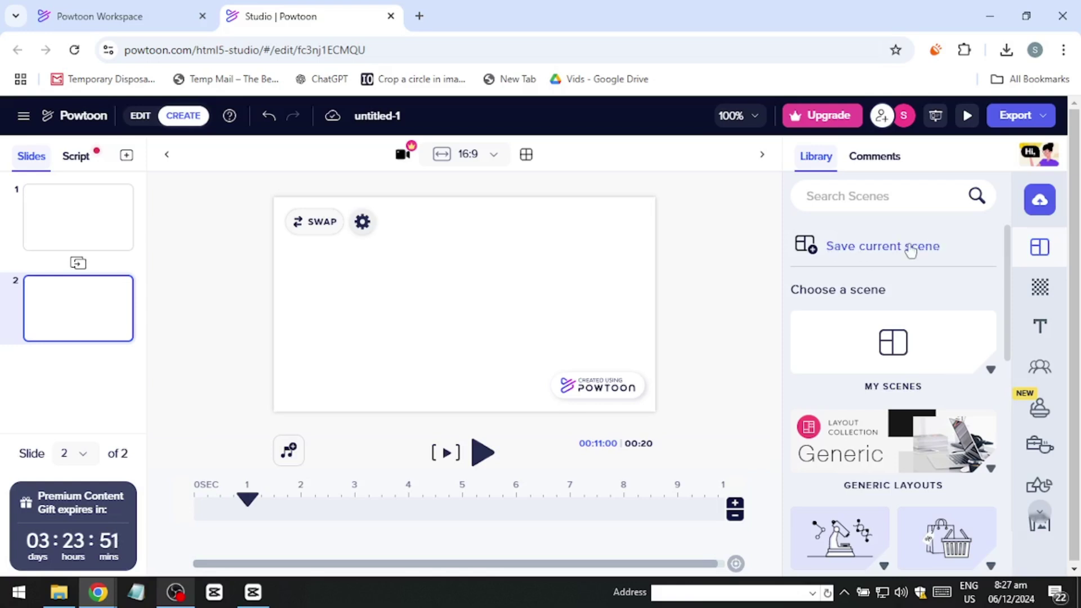
Place the "Error Detected" scene from the "cartoon characters" search on slide 2, and clear the search
scroll(1038, 338, down, 1)
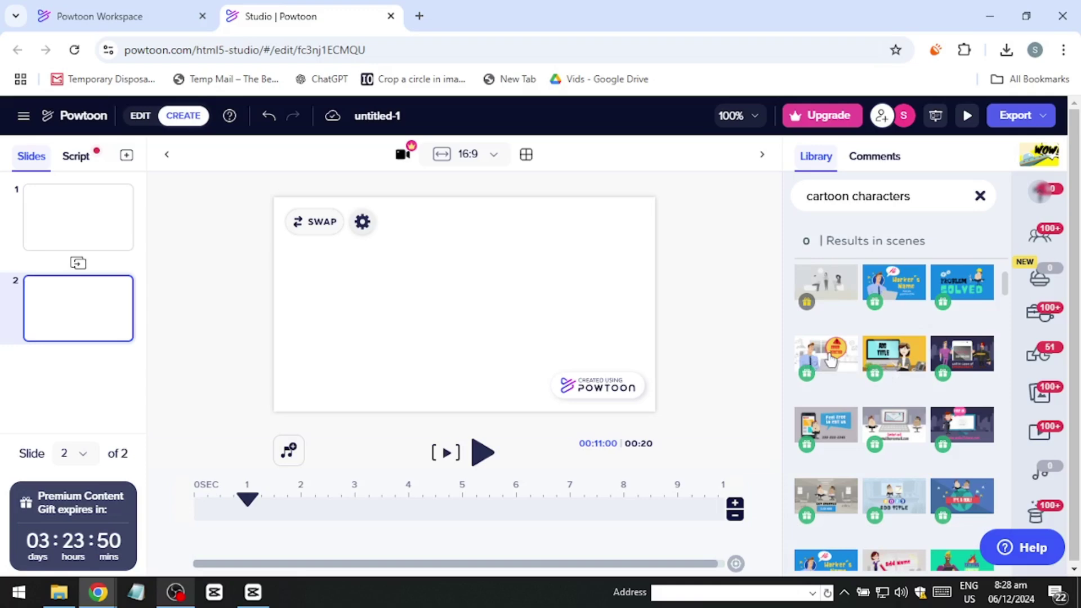
drag(812, 363, 448, 299)
scroll(832, 352, down, 3)
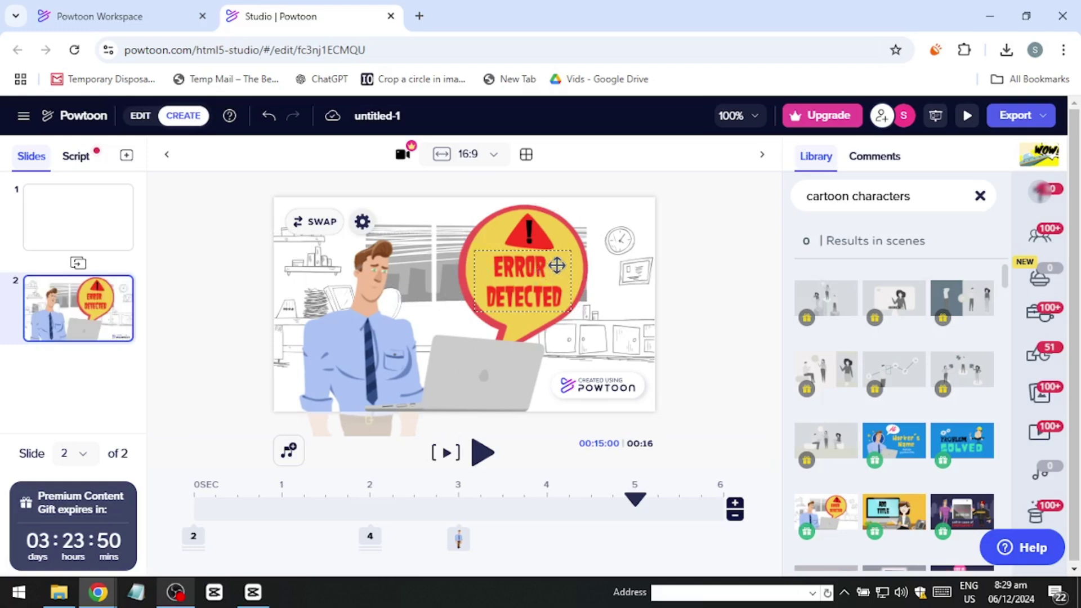
click(980, 197)
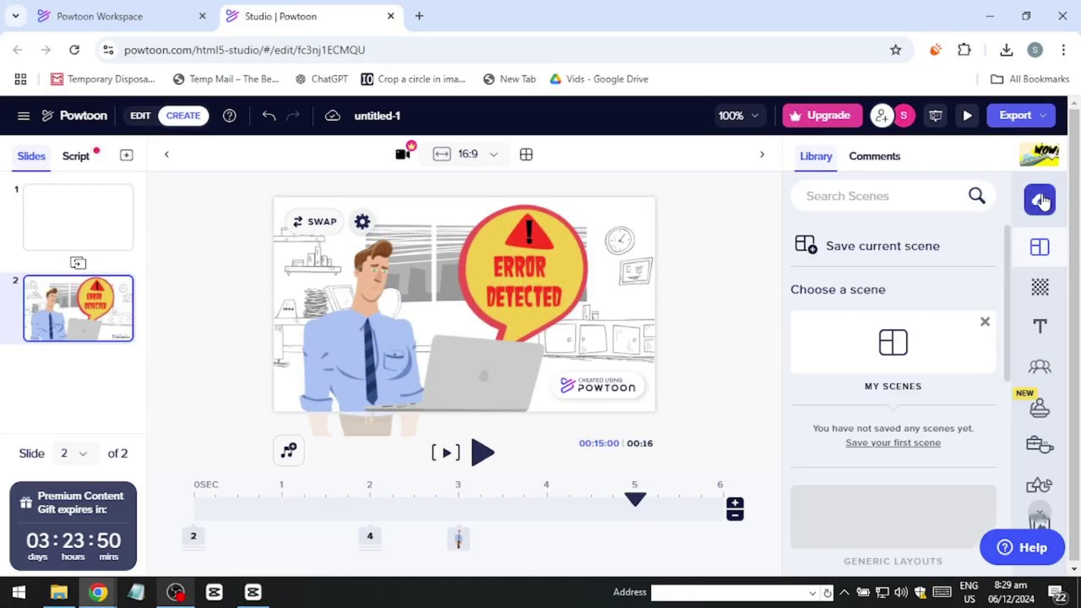
Add a title to slide 1 and one at the top of the "Error Detected" scene, and open the designed titles collection
click(1040, 325)
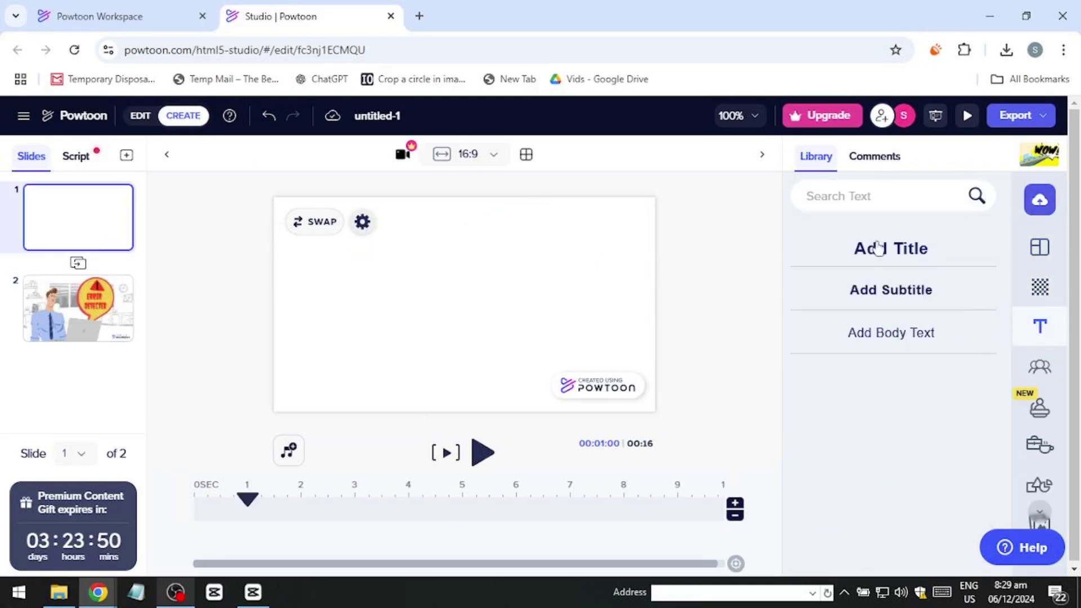
click(890, 248)
click(112, 304)
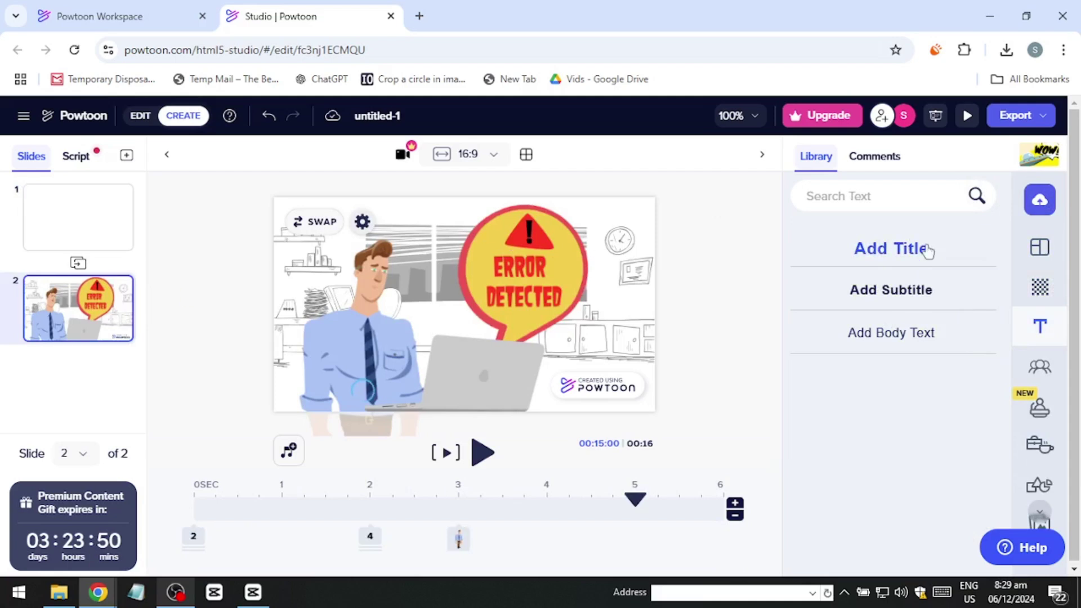
click(927, 251)
drag(400, 216, 403, 214)
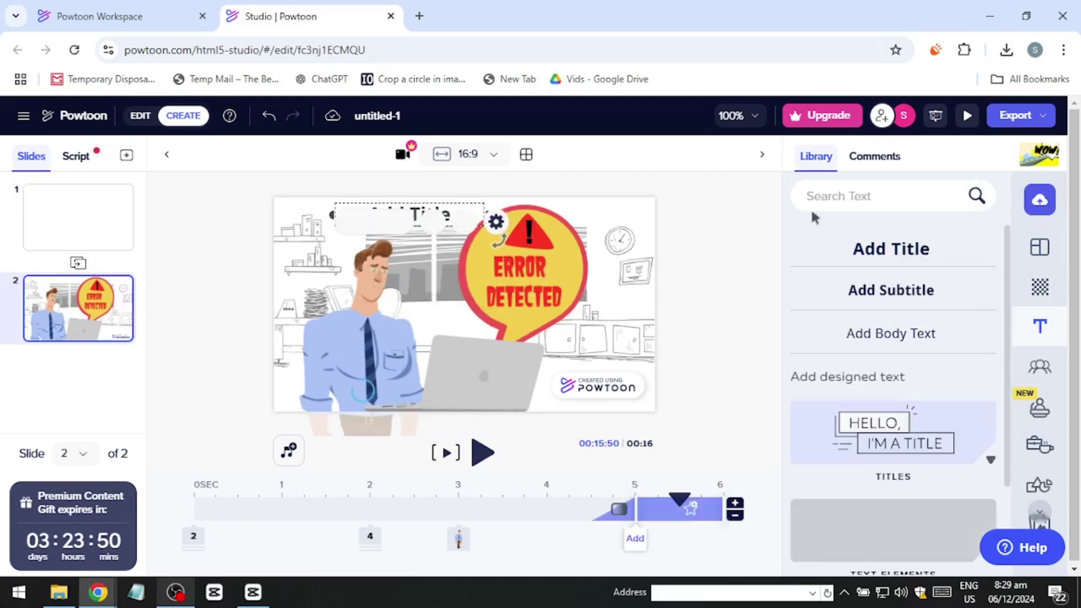
scroll(923, 405, down, 2)
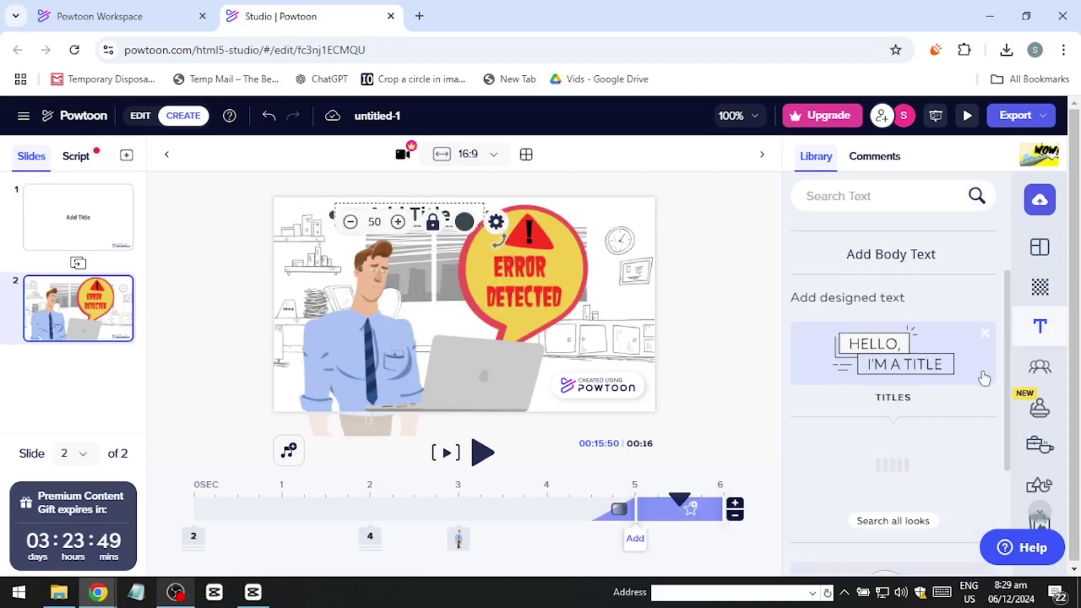
click(982, 375)
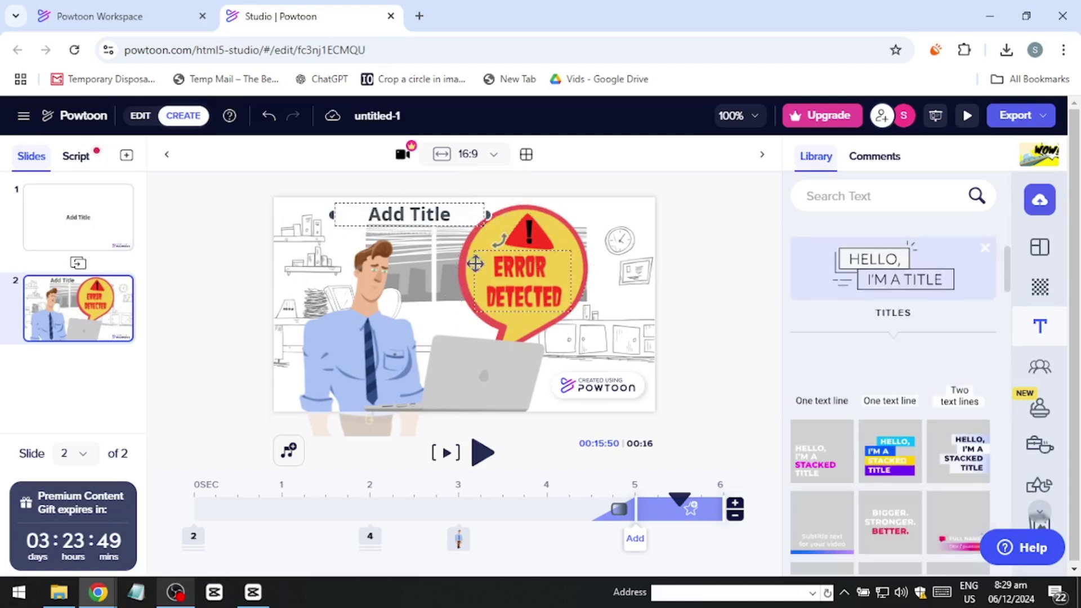
Change the font of the title on the "Error Detected" slide to Marker (Permanent Marker)
double_click(395, 209)
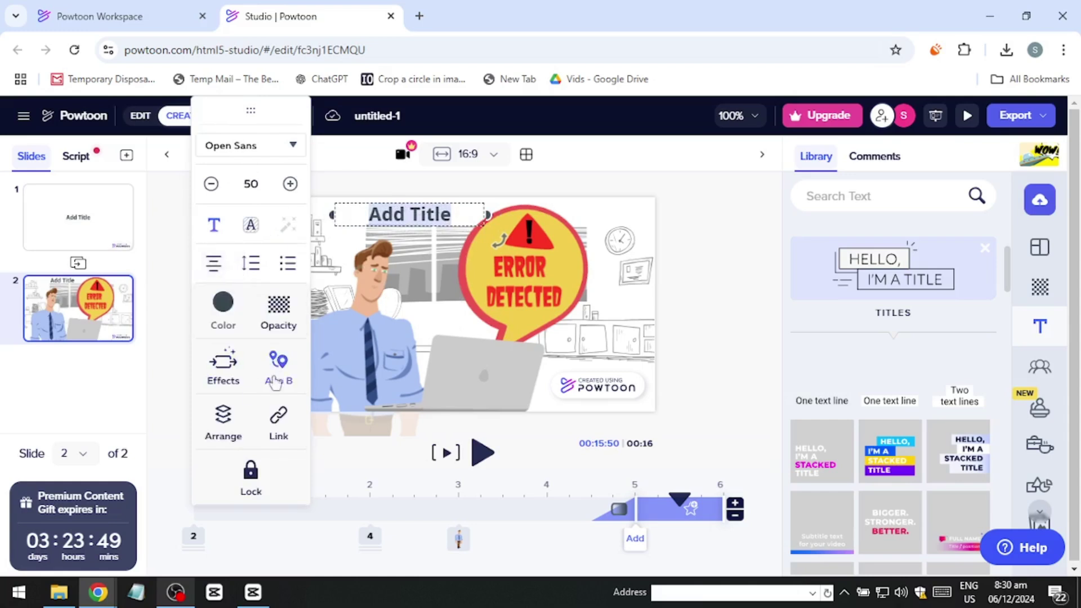
click(272, 149)
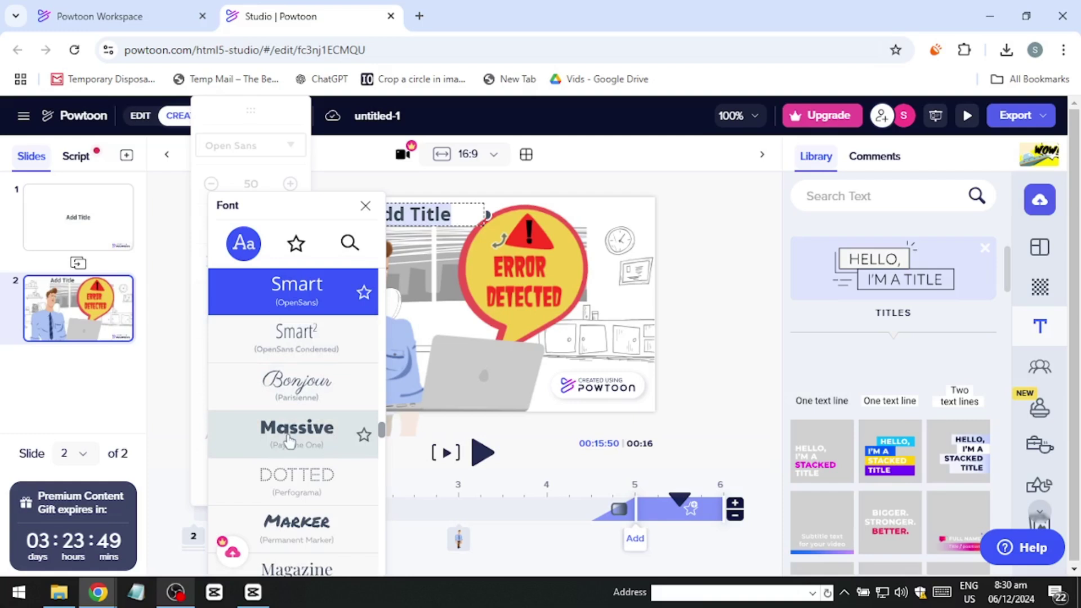
click(286, 439)
click(304, 403)
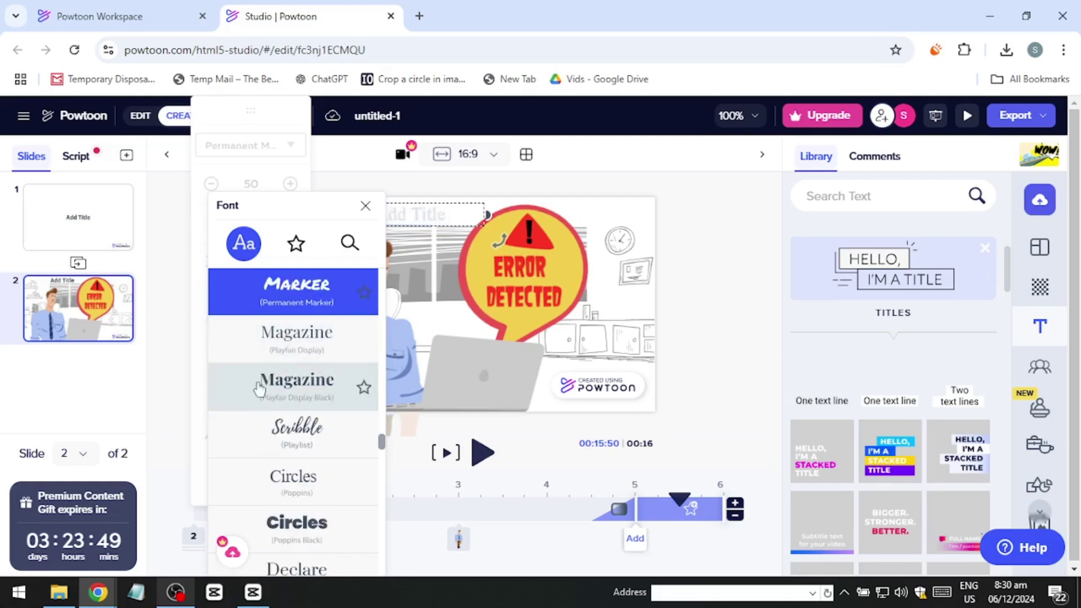
click(365, 206)
click(358, 182)
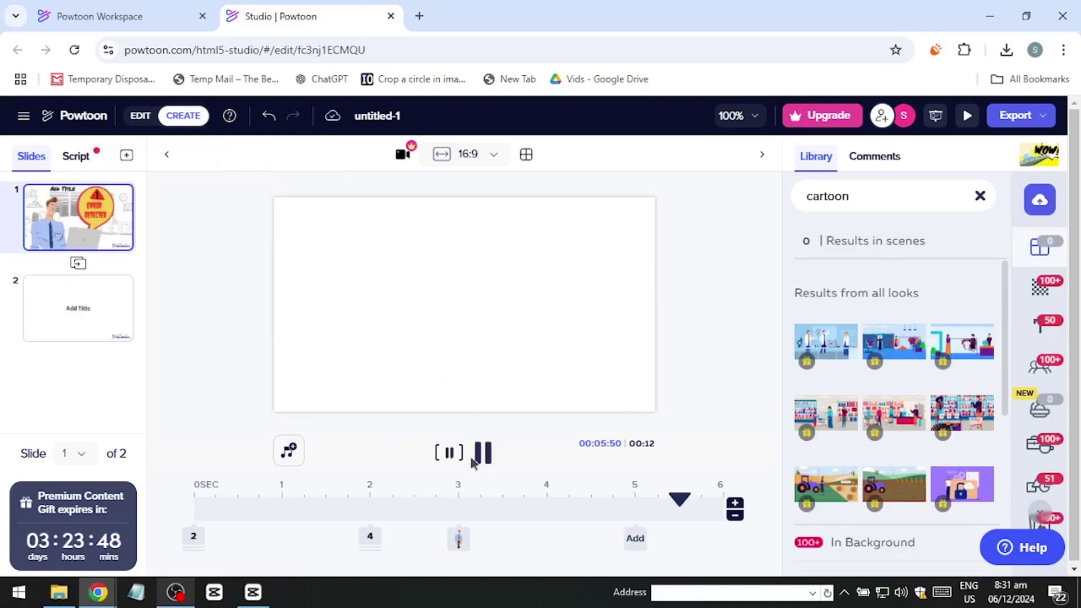
Stop the preview and extend the title on the "Error Detected" slide so it starts at 0 seconds
click(482, 453)
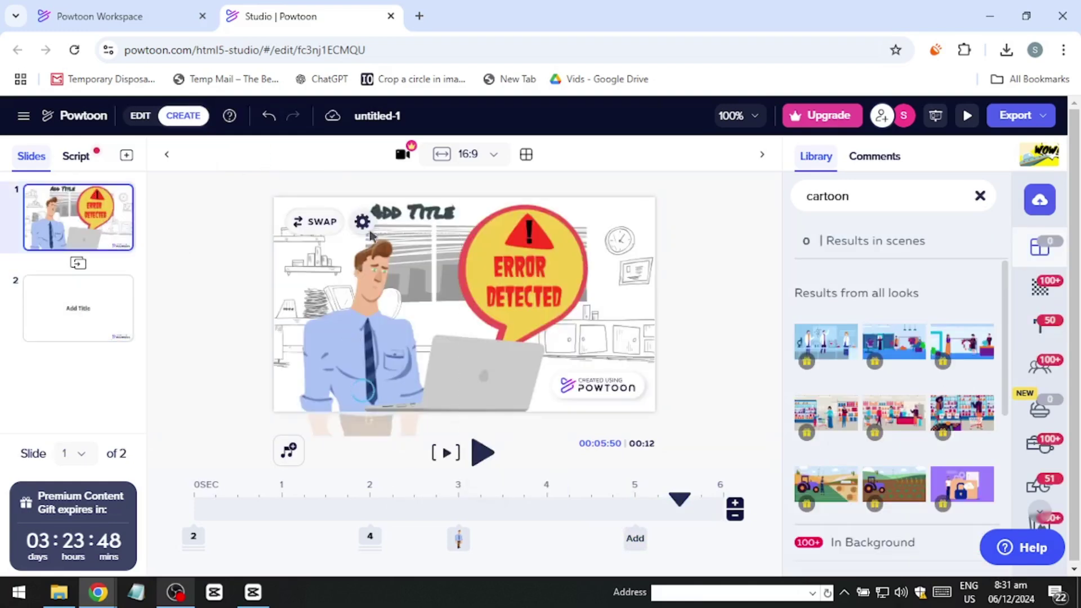
click(409, 217)
drag(587, 511, 195, 510)
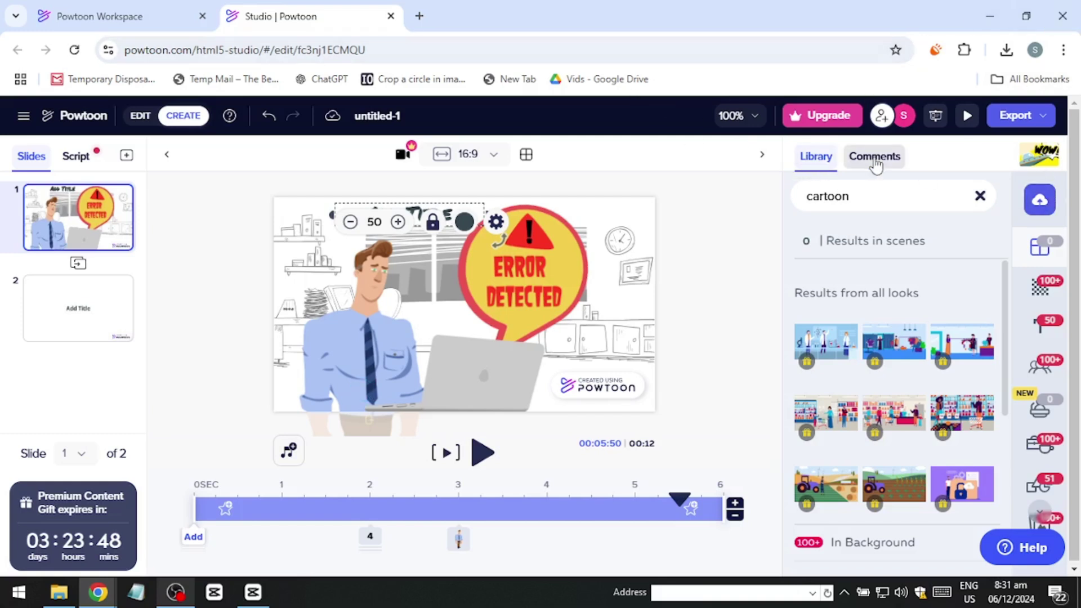
Clear the "cartoon" search and show the characters in the library
click(980, 196)
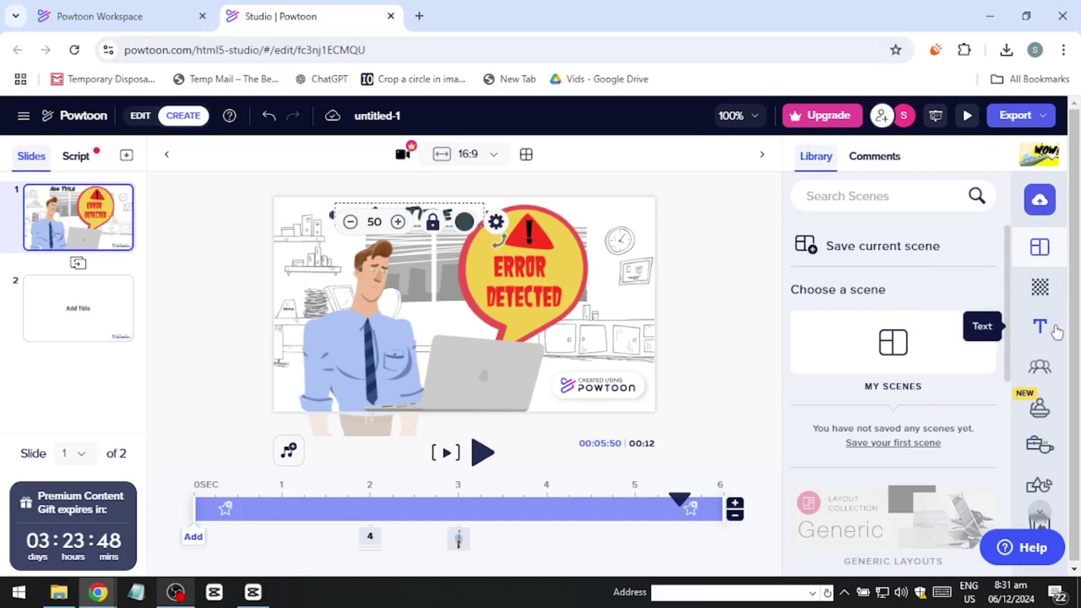
click(1015, 365)
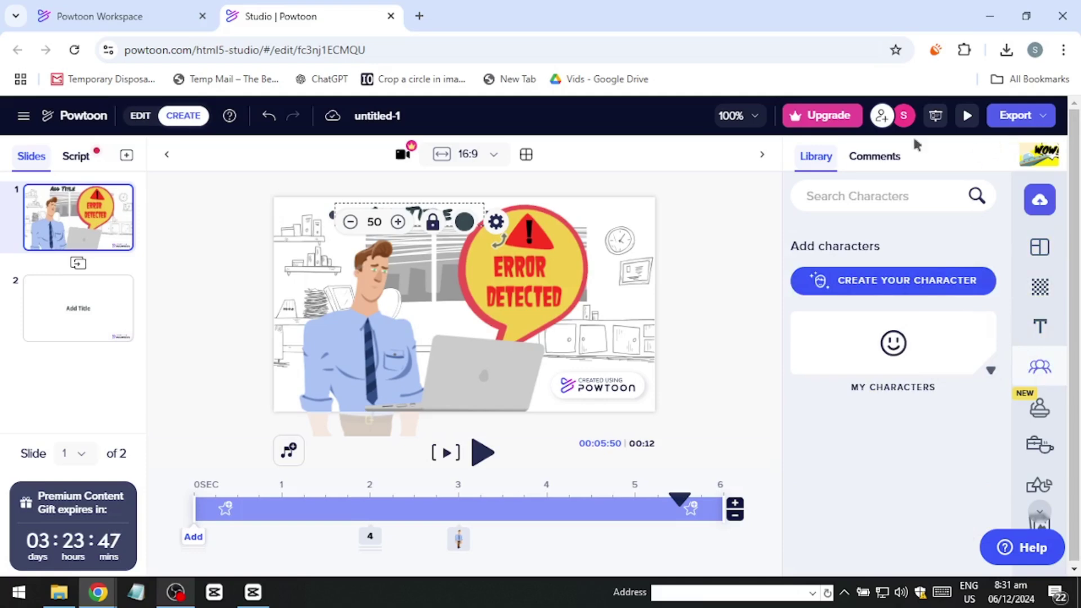
Open the upgrade options and compare the prices and features of the Lite, Professional and Agency plans
click(796, 115)
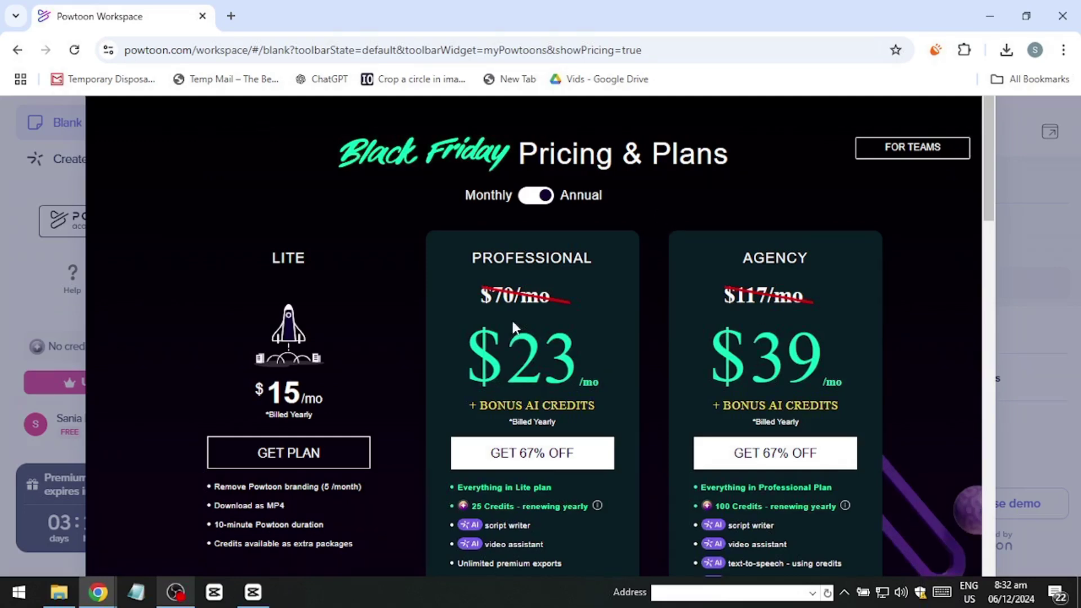
scroll(400, 282, down, 3)
scroll(400, 282, up, 3)
scroll(717, 308, down, 2)
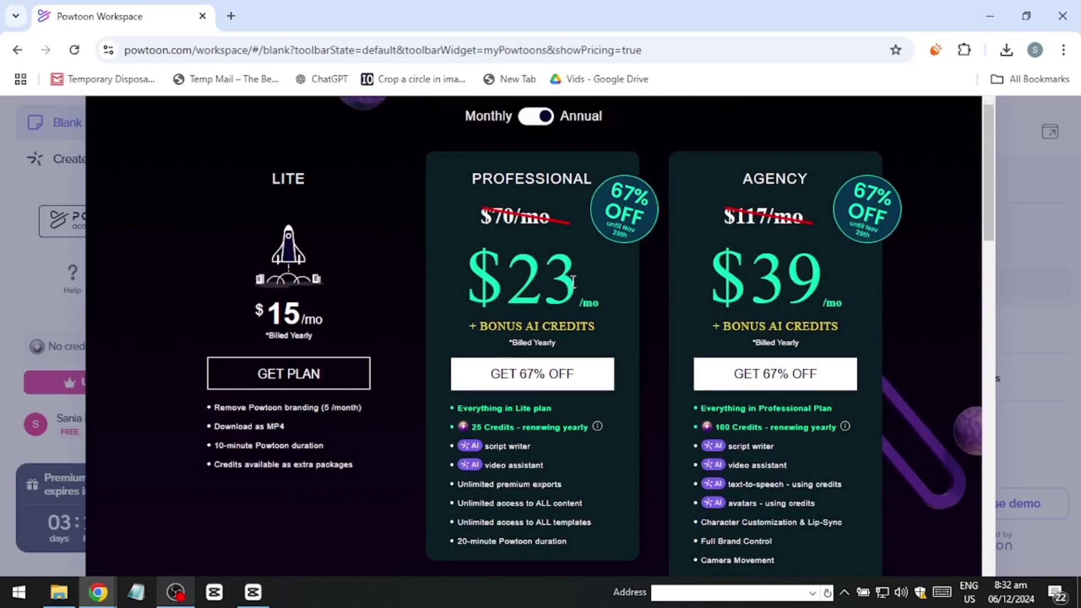
scroll(577, 280, down, 1)
scroll(578, 280, up, 2)
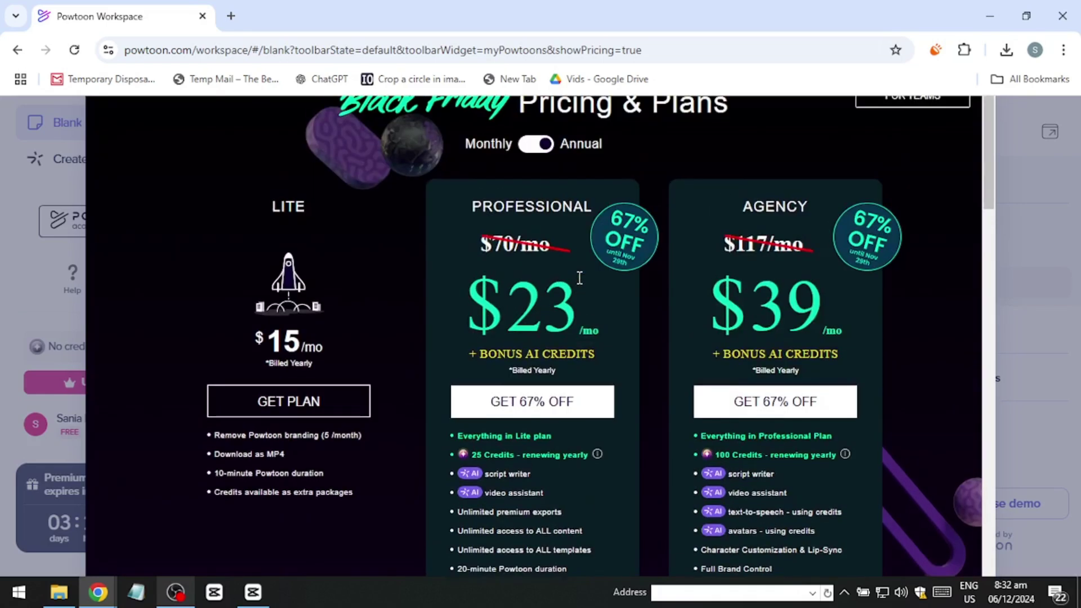